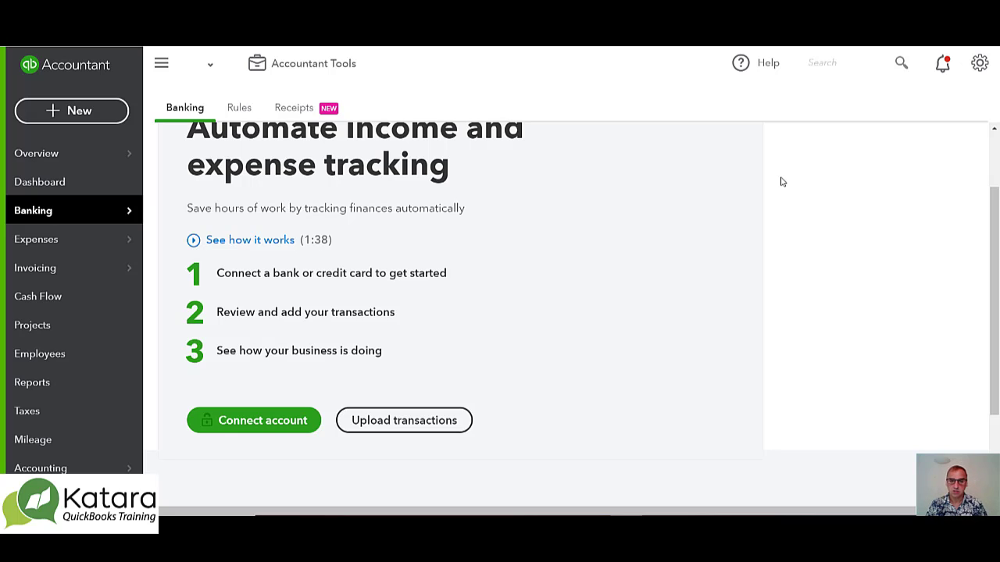
# Start a bank transaction upload in Banking and choose Import to QB .csv as the file
pyautogui.moveTo(34, 214)
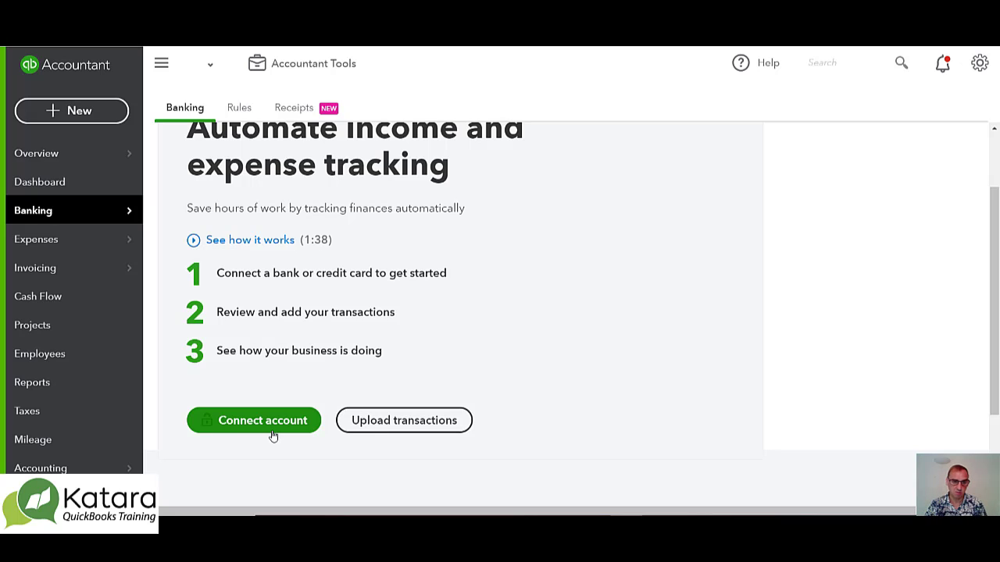
pyautogui.click(416, 429)
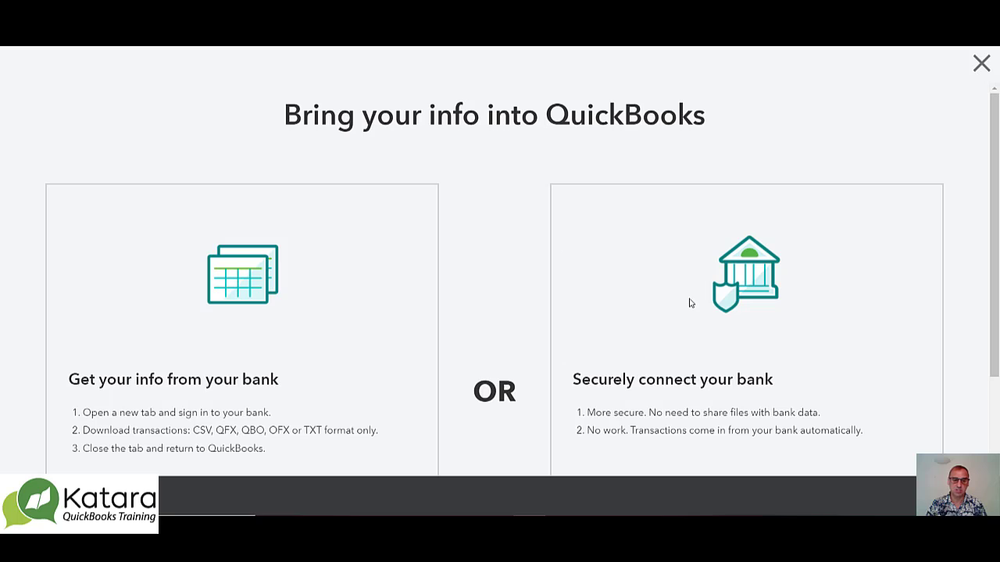
pyautogui.scroll(-2, 513, 249)
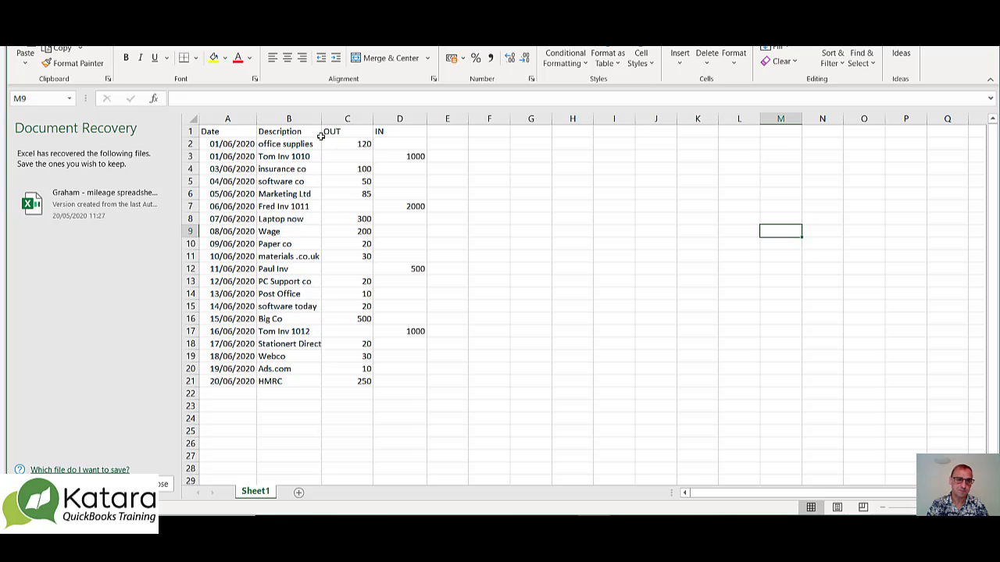
# In the Excel statement, check the cell format of the first transaction date in A2 without changing it
pyautogui.click(245, 145)
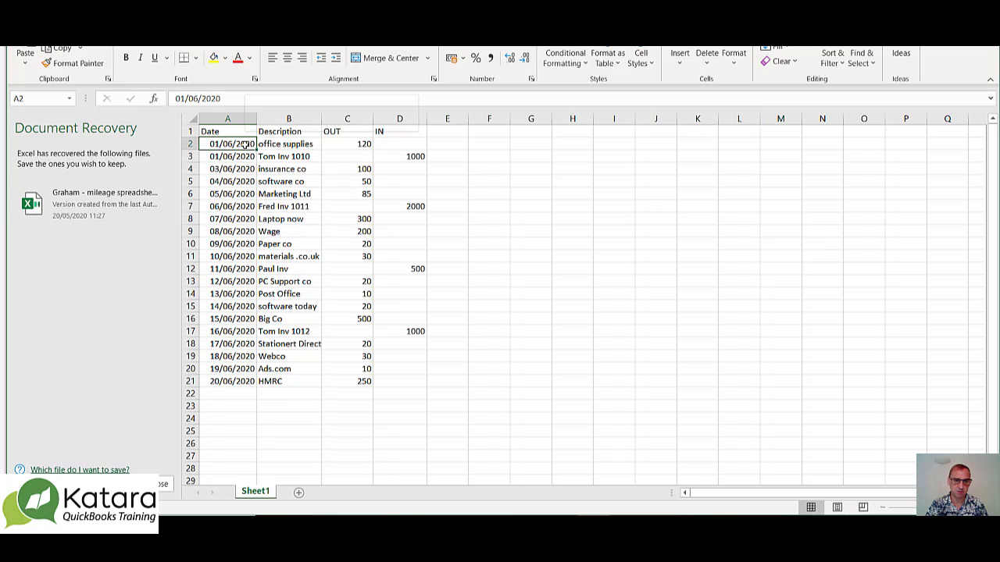
pyautogui.rightClick(245, 145)
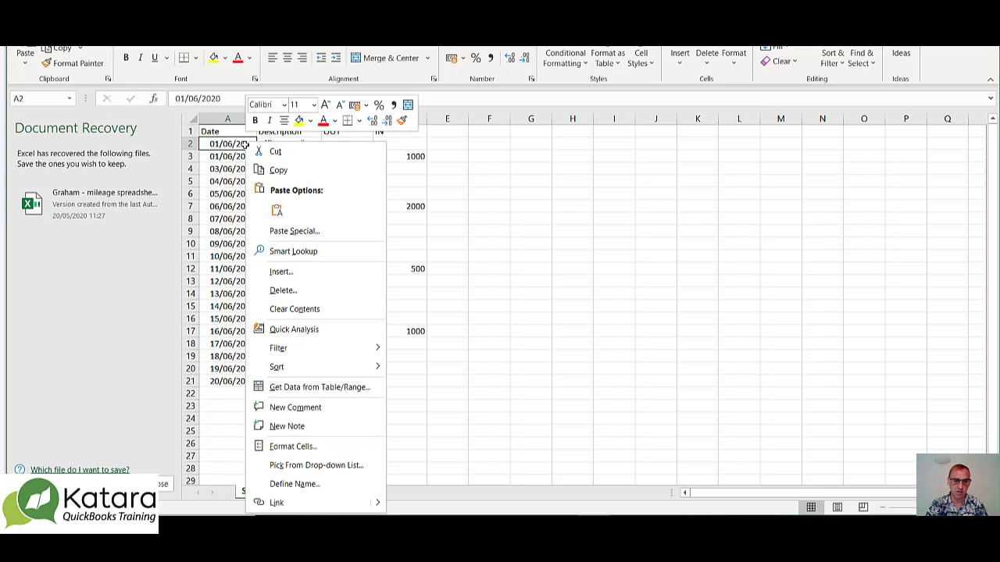
pyautogui.click(303, 447)
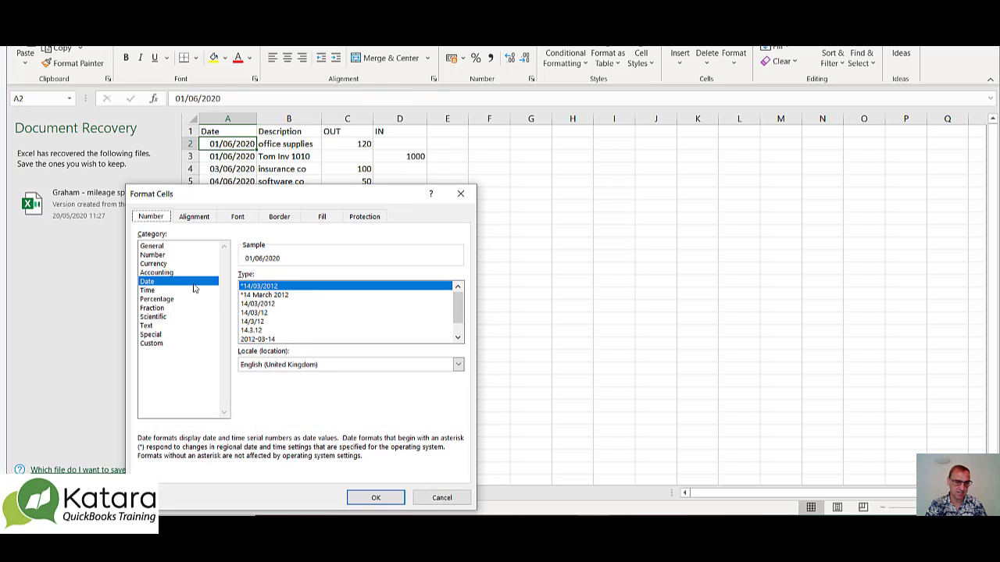
pyautogui.click(461, 196)
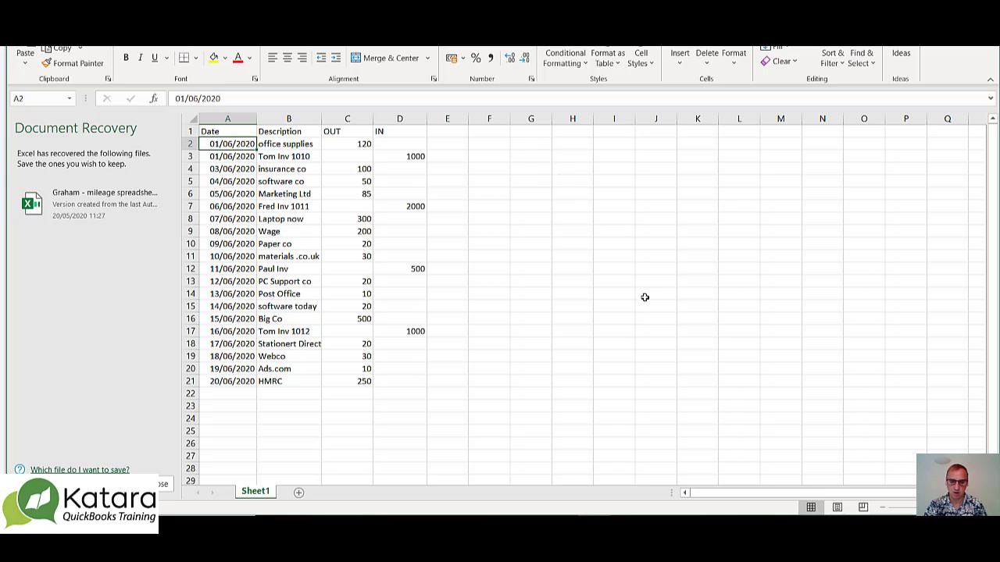
# Switch back to QuickBooks and continue the upload of Import to QB .csv to the account selection
pyautogui.click(599, 523)
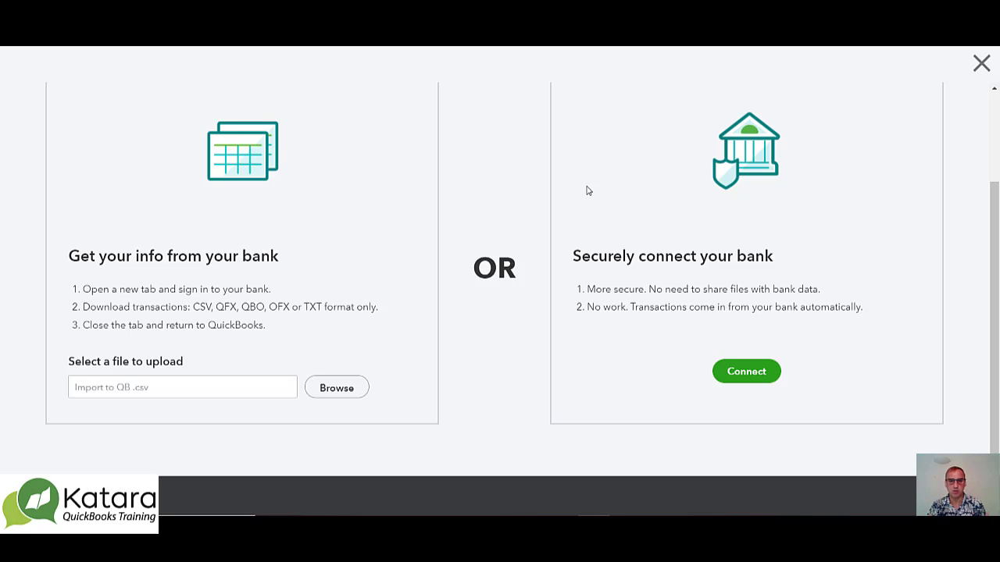
pyautogui.scroll(3, 588, 190)
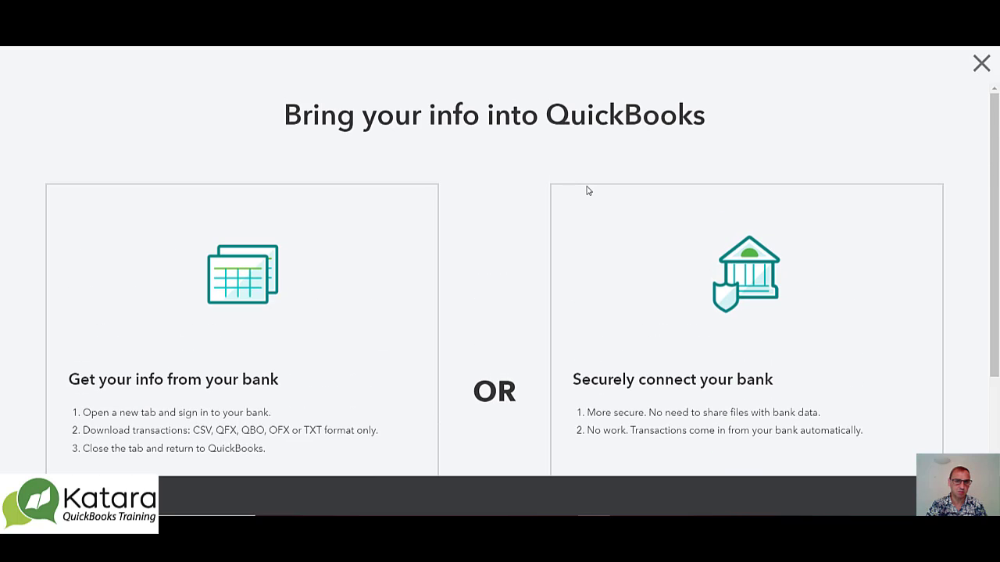
pyautogui.scroll(-3, 588, 190)
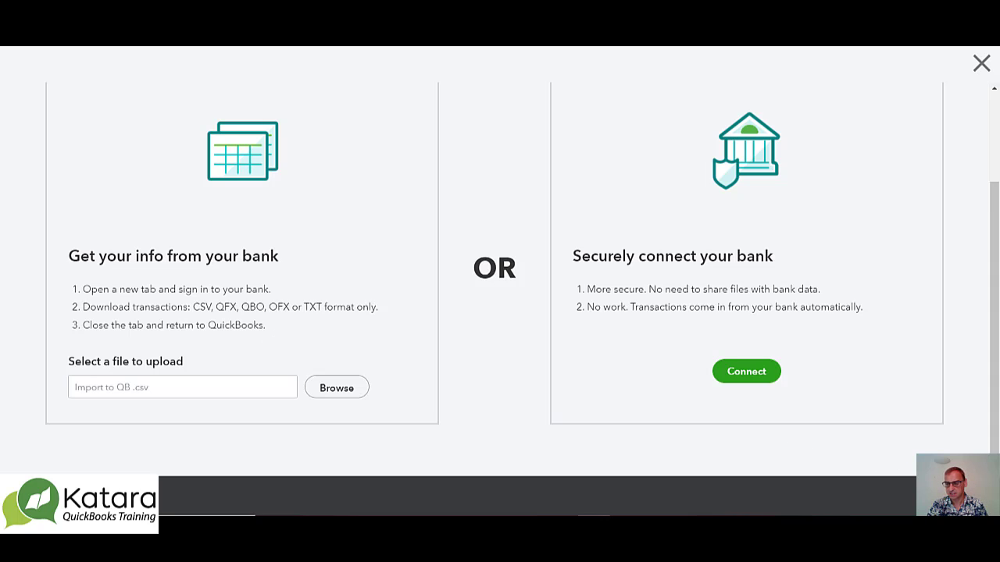
pyautogui.click(961, 496)
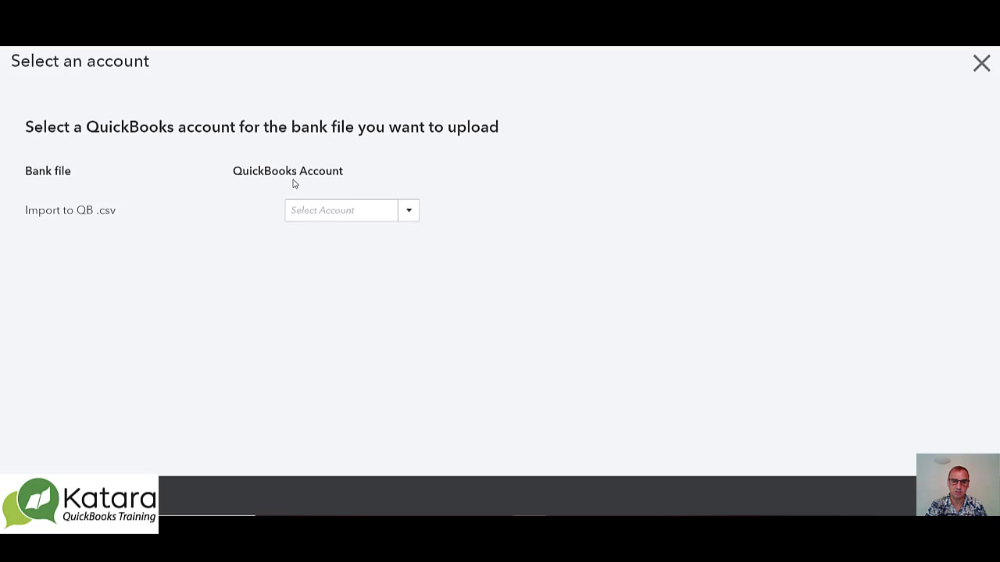
# Add a new QuickBooks account for the bank file with account type Cash at bank and in hand and detail type Current
pyautogui.click(408, 215)
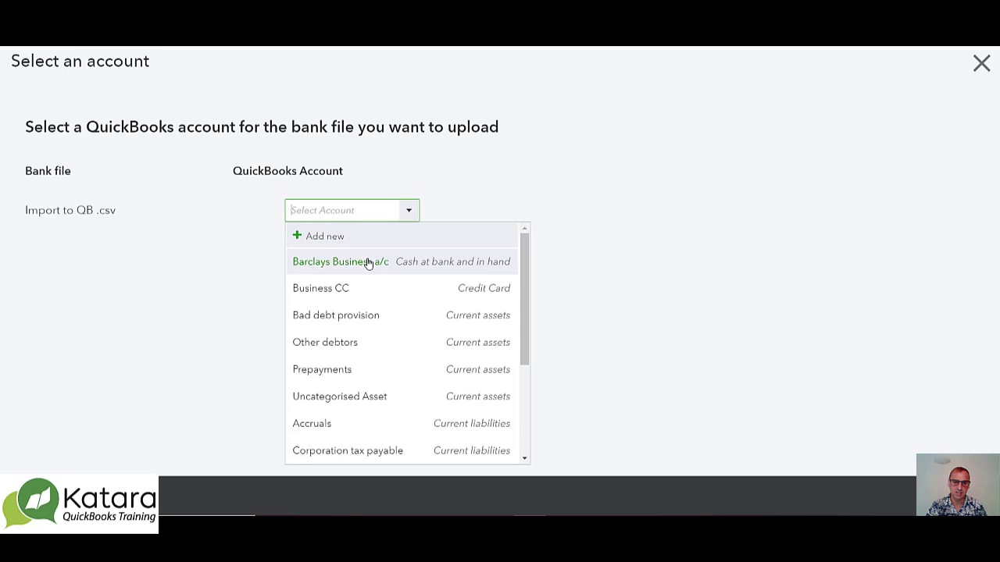
pyautogui.click(321, 239)
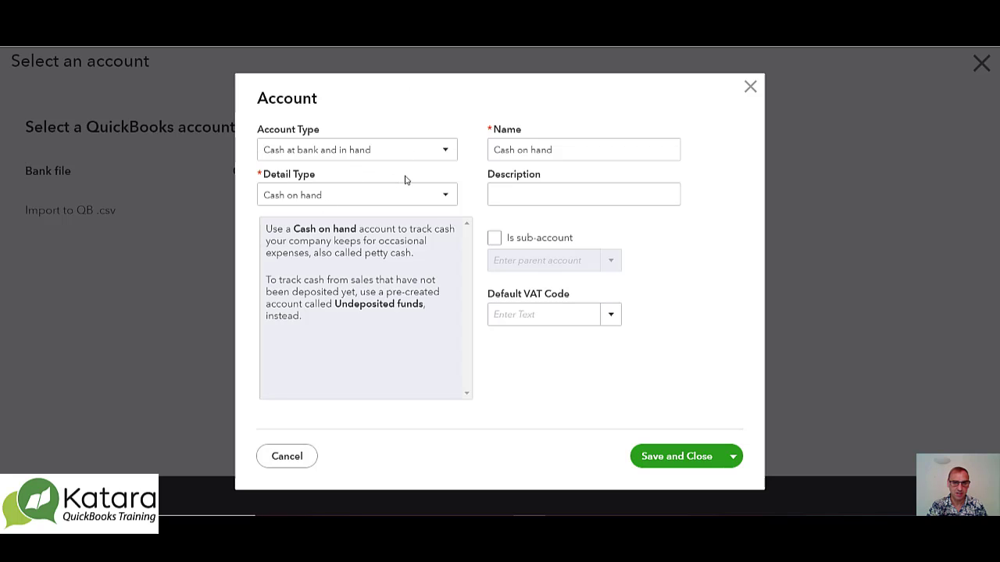
pyautogui.click(447, 154)
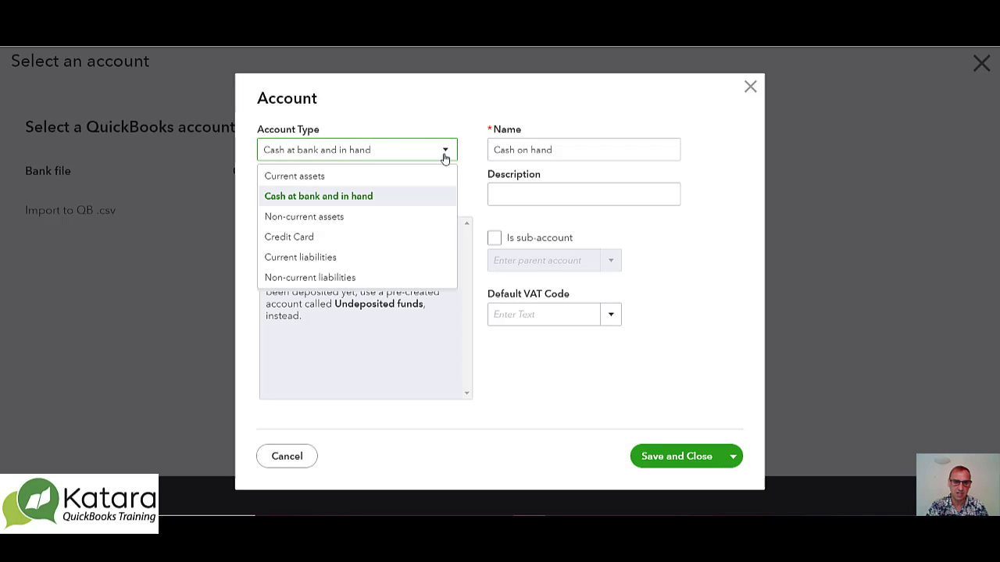
pyautogui.click(307, 196)
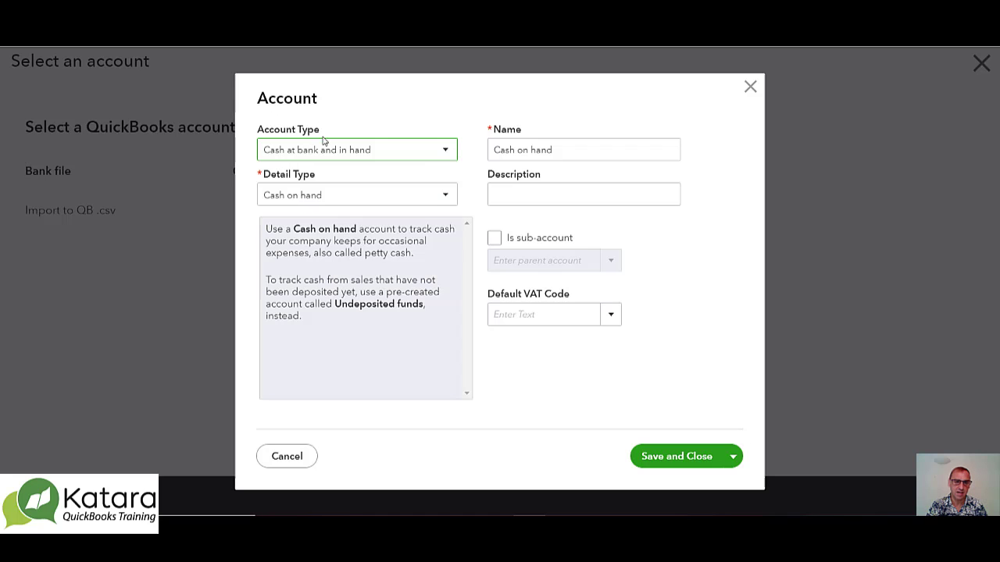
pyautogui.click(312, 202)
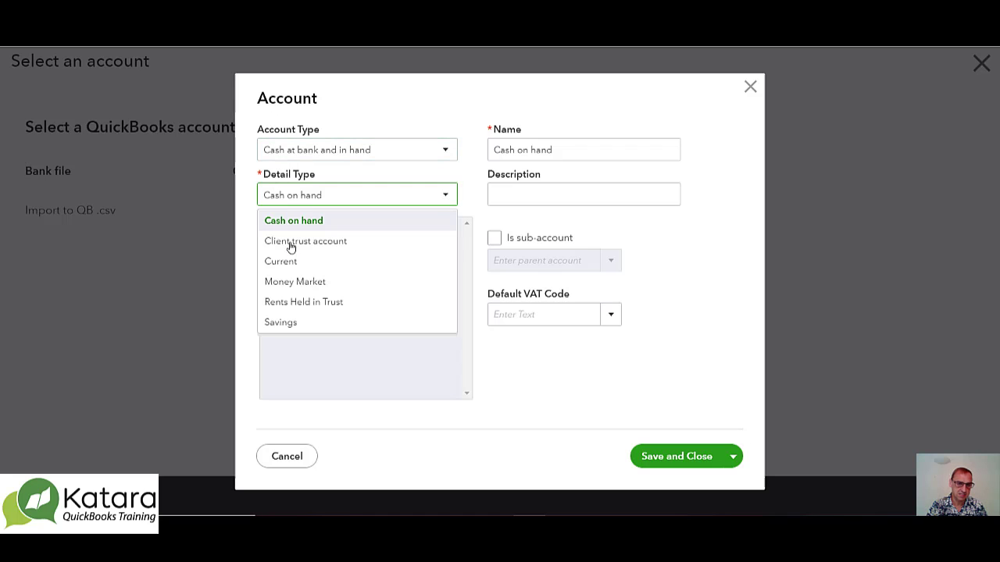
pyautogui.click(287, 263)
# Name the new account No 2, save it and proceed with it as the account for the upload
pyautogui.click(542, 148)
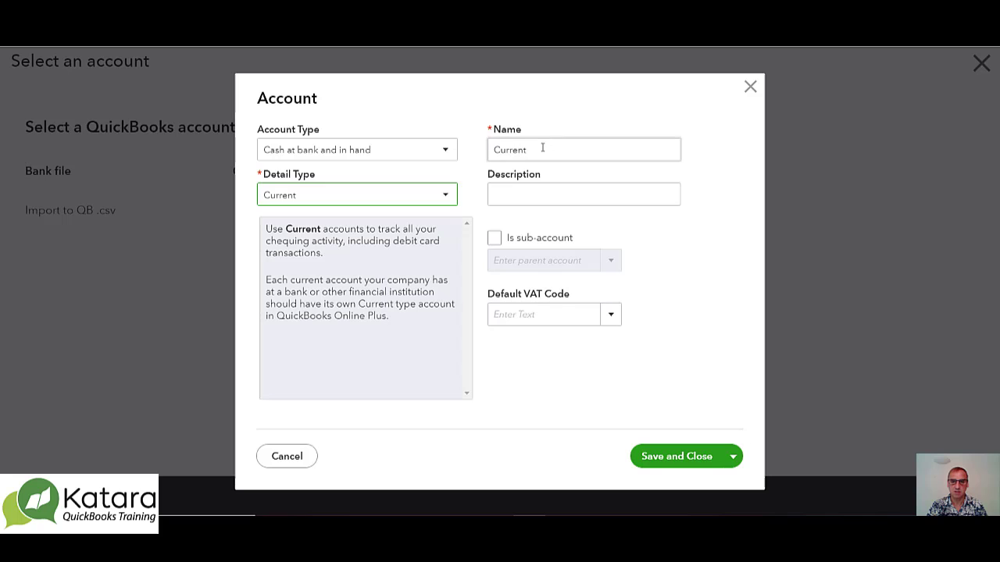
pyautogui.doubleClick(542, 147)
pyautogui.write('No2')
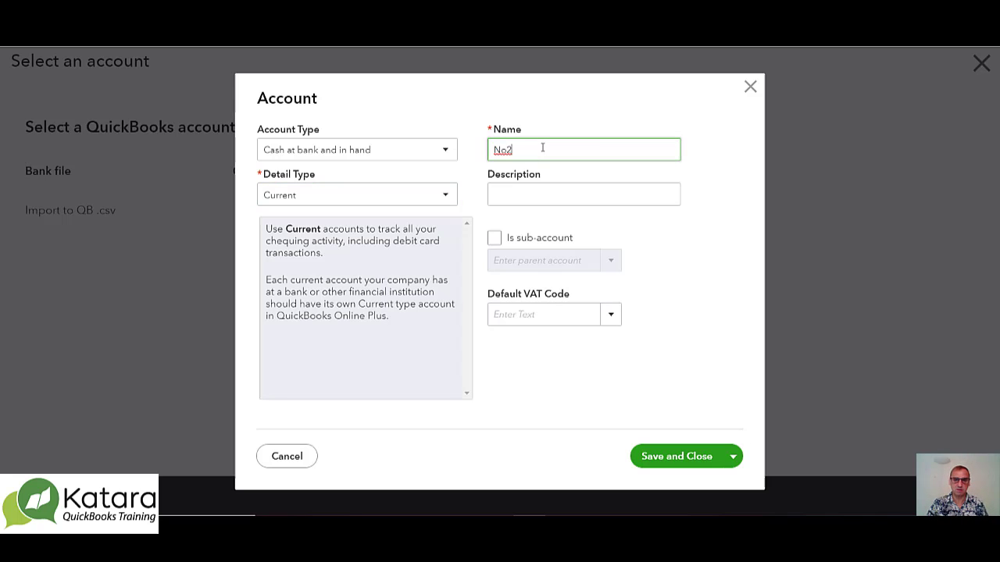
pyautogui.press('BackSpace')
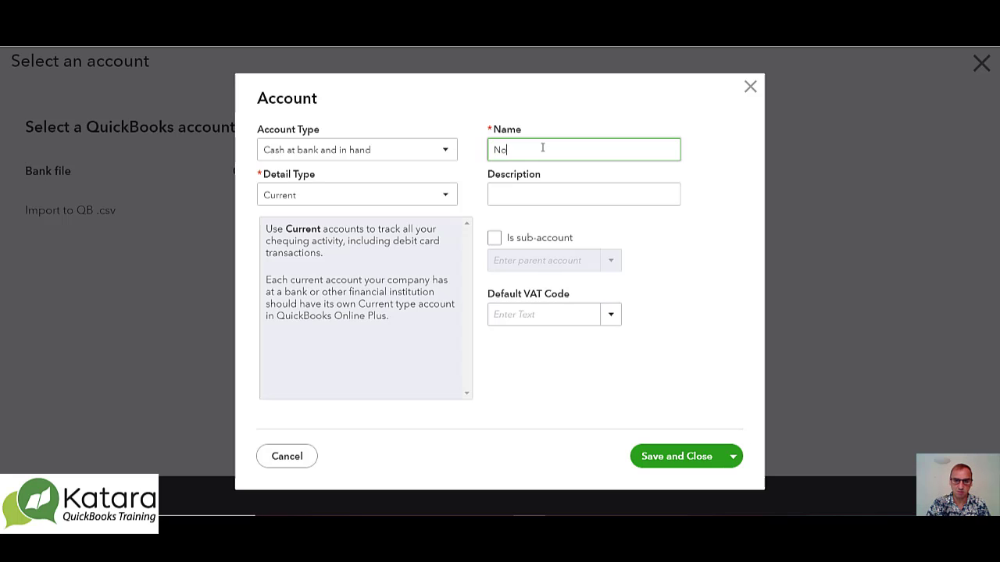
pyautogui.write('2')
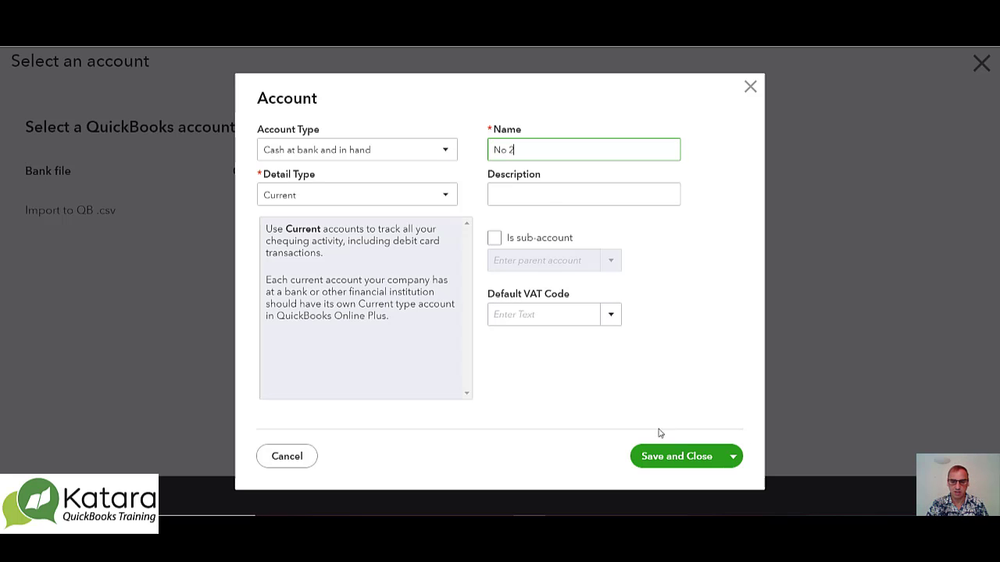
pyautogui.click(679, 462)
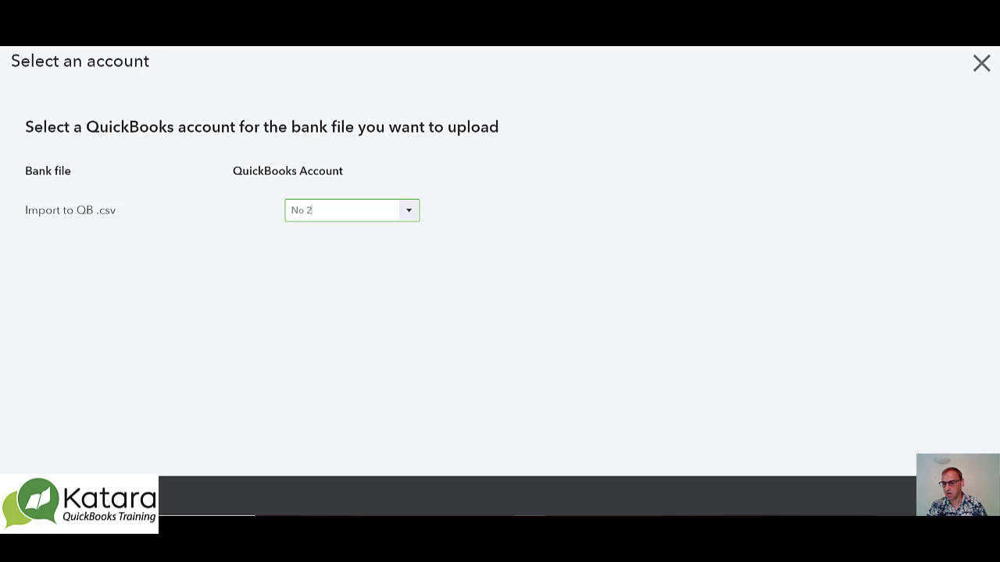
pyautogui.click(967, 496)
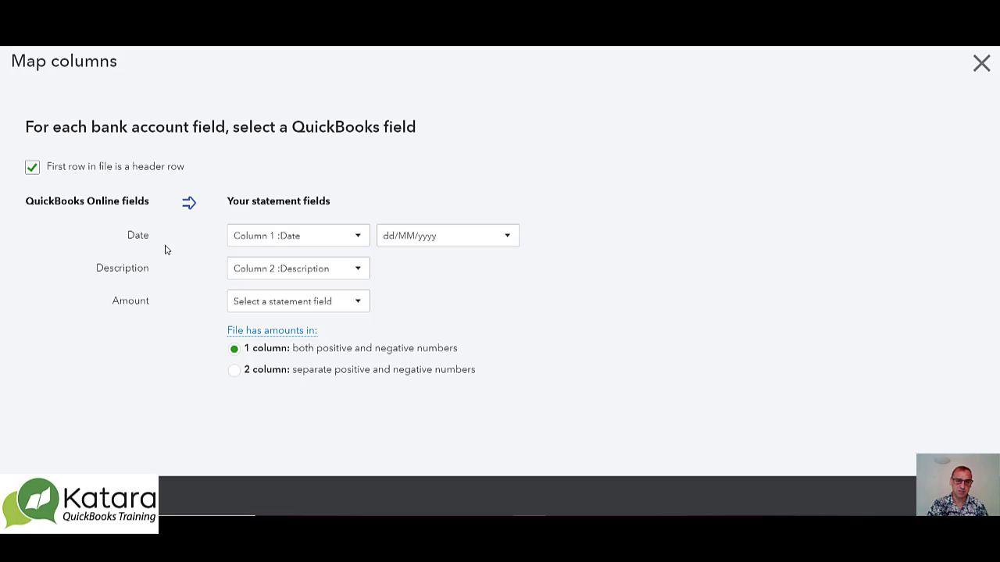
# Map the Date field to Column 1 :Date and the Description field to Column 2 :Description
pyautogui.click(359, 238)
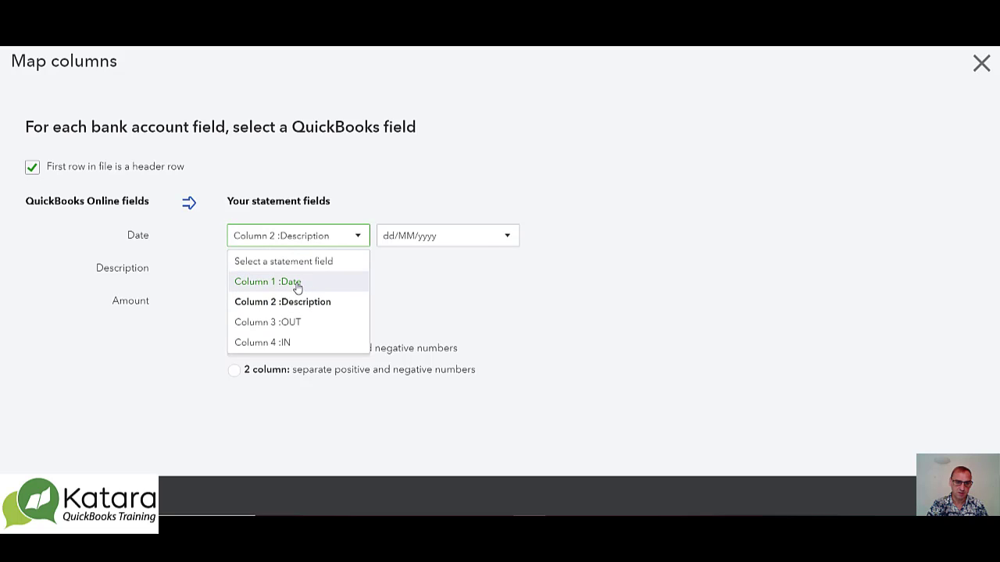
pyautogui.click(297, 283)
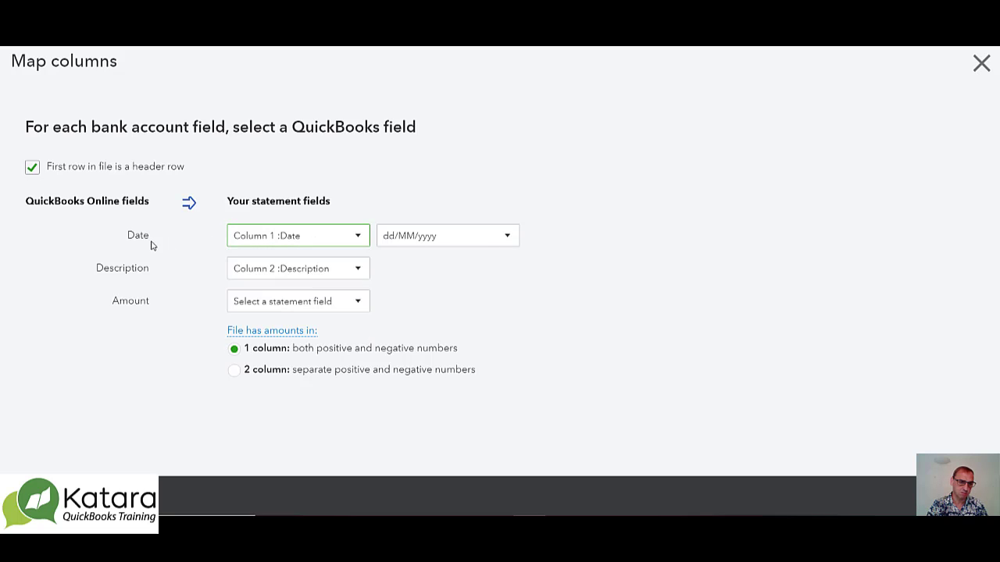
pyautogui.click(360, 271)
pyautogui.click(286, 336)
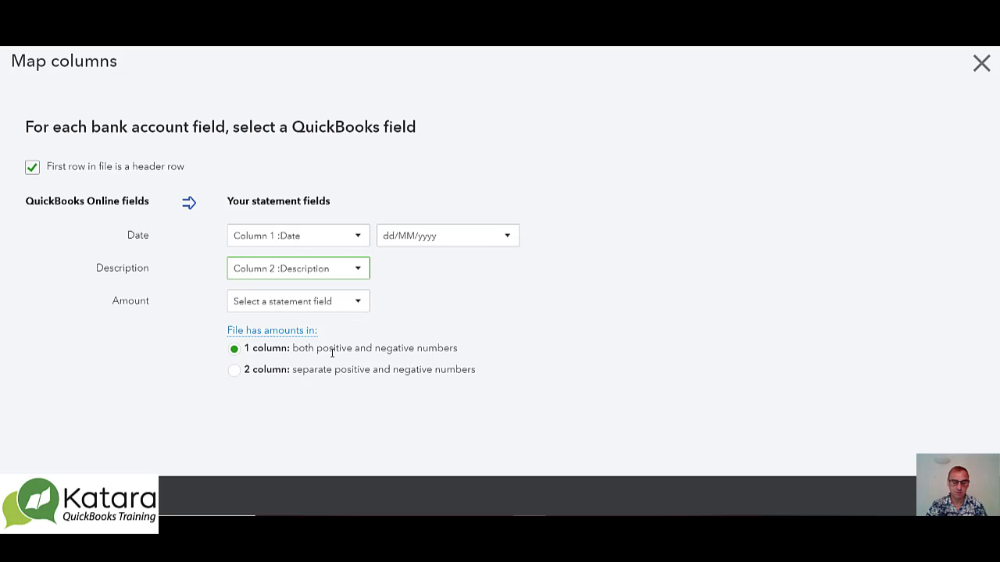
# Set the amounts to two separate columns, mapping Money Spent to Column 3 :OUT and Money Received to Column 4 :IN, and continue
pyautogui.click(234, 371)
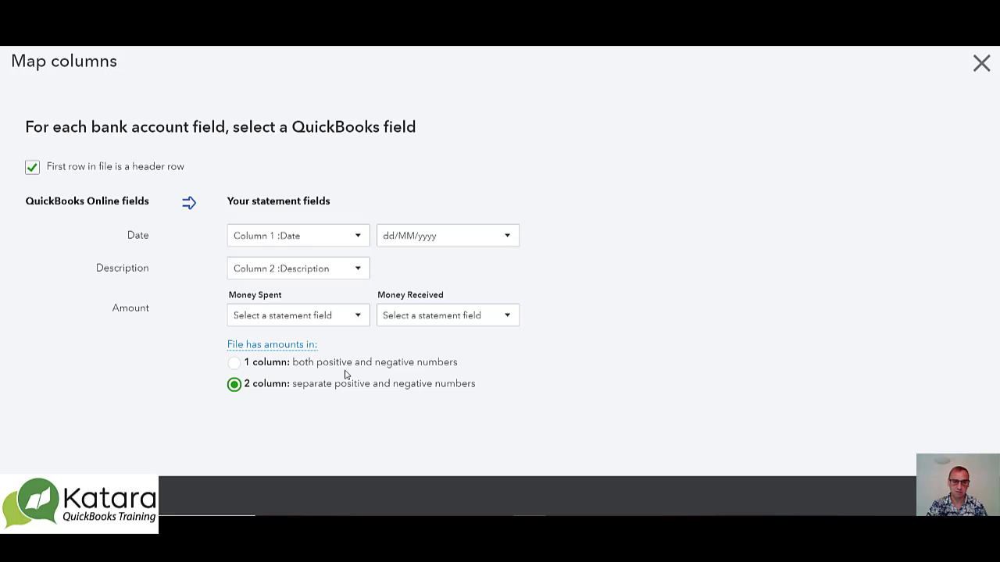
pyautogui.click(361, 316)
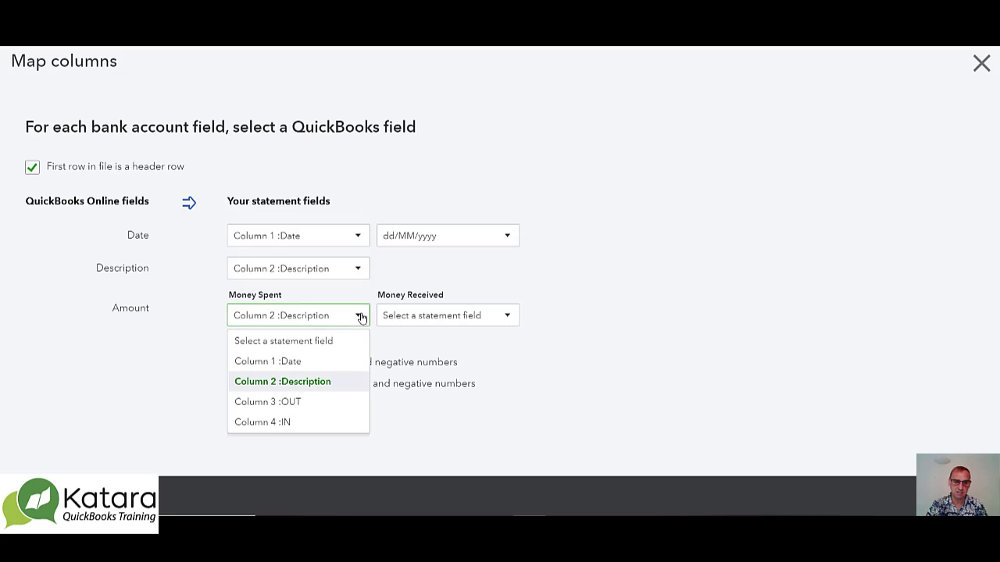
pyautogui.click(313, 402)
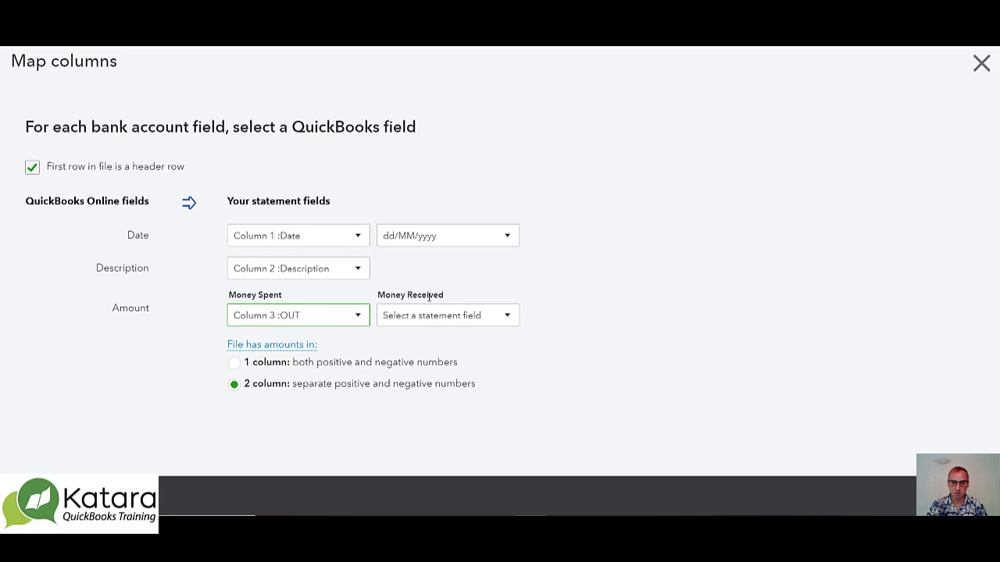
pyautogui.click(506, 315)
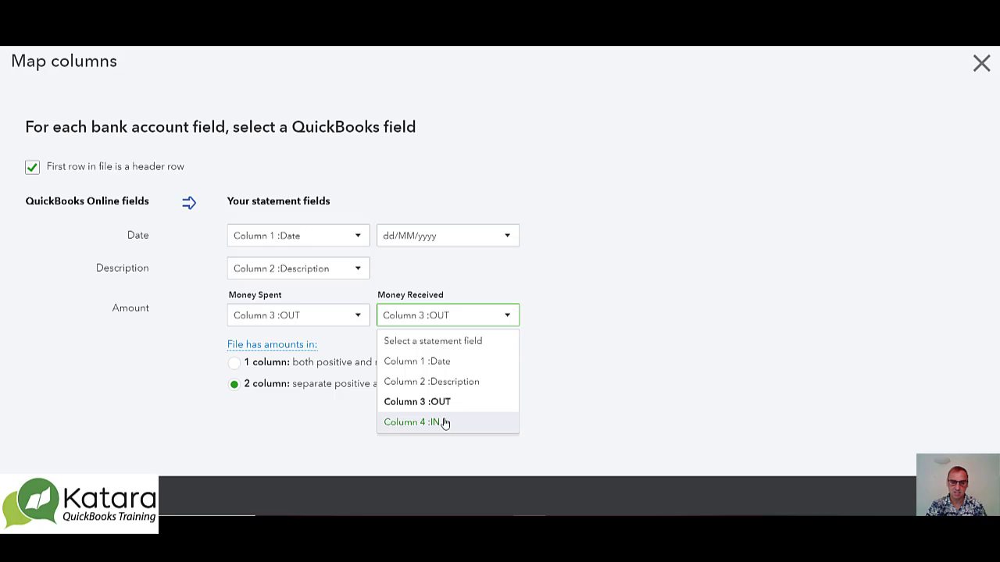
pyautogui.click(445, 422)
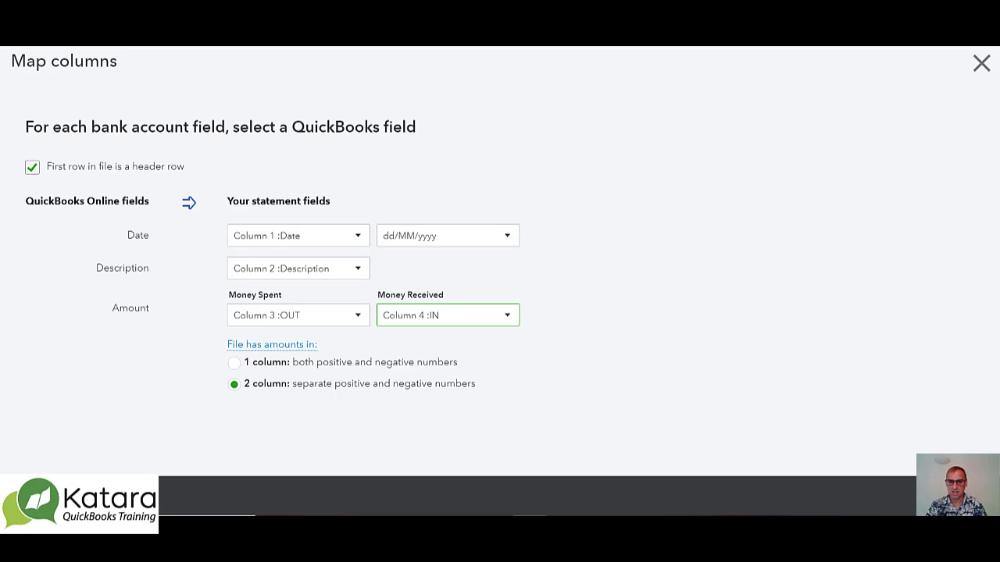
pyautogui.click(963, 496)
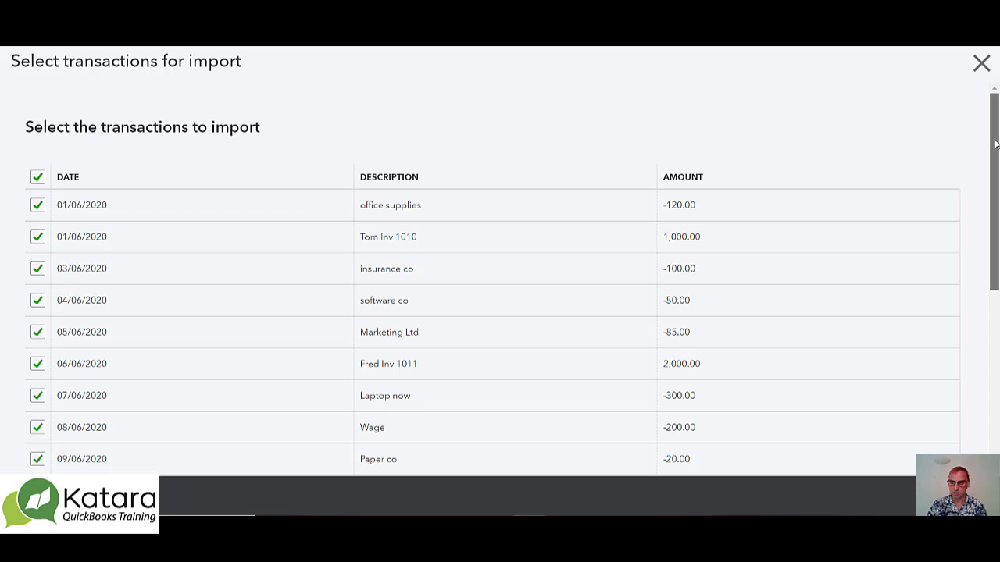
# Import all the listed statement transactions into the No 2 account and view them in the For Review list
pyautogui.moveTo(996, 144)
pyautogui.mouseDown()
pyautogui.moveTo(997, 332)
pyautogui.moveTo(994, 139)
pyautogui.mouseUp()
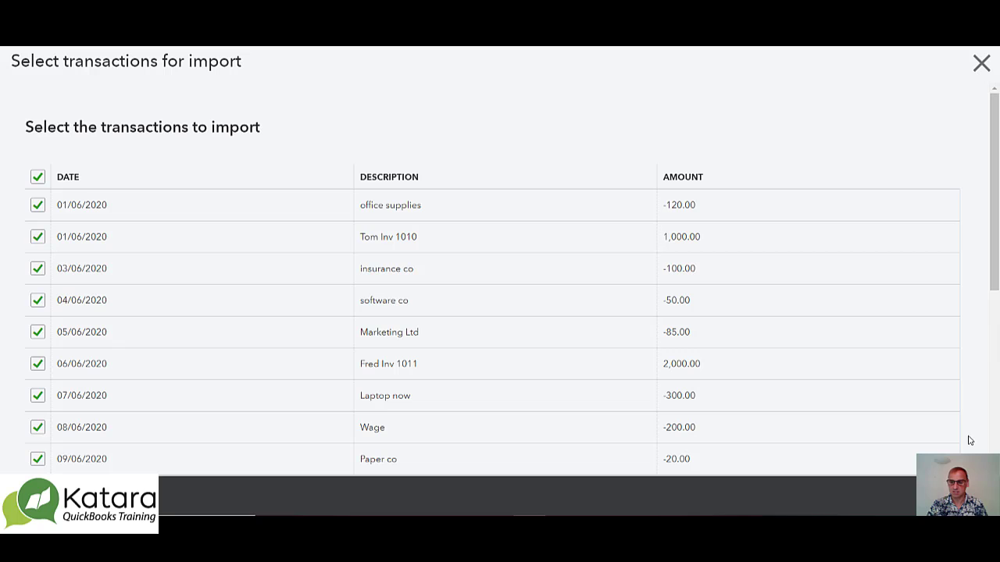
pyautogui.click(965, 496)
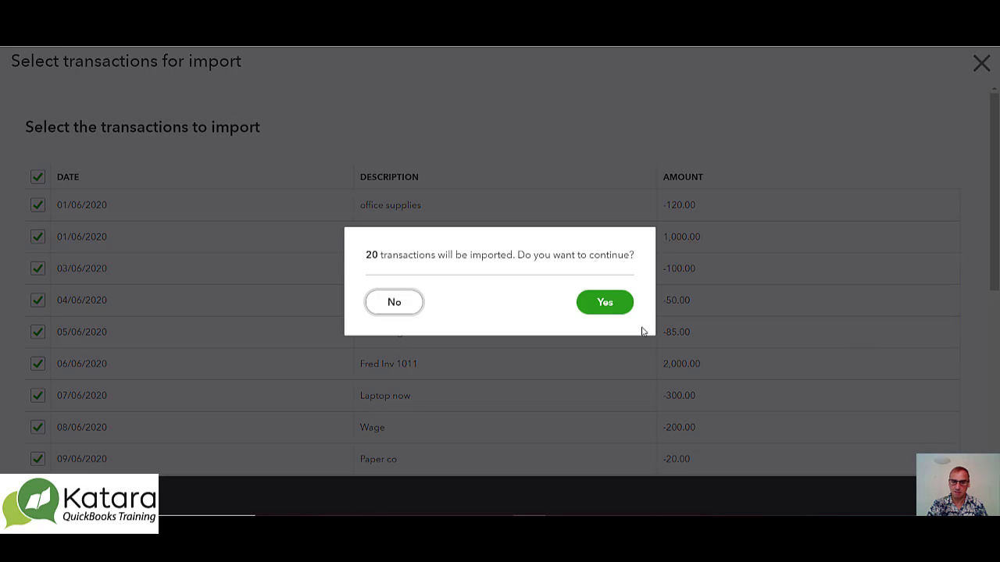
pyautogui.click(599, 311)
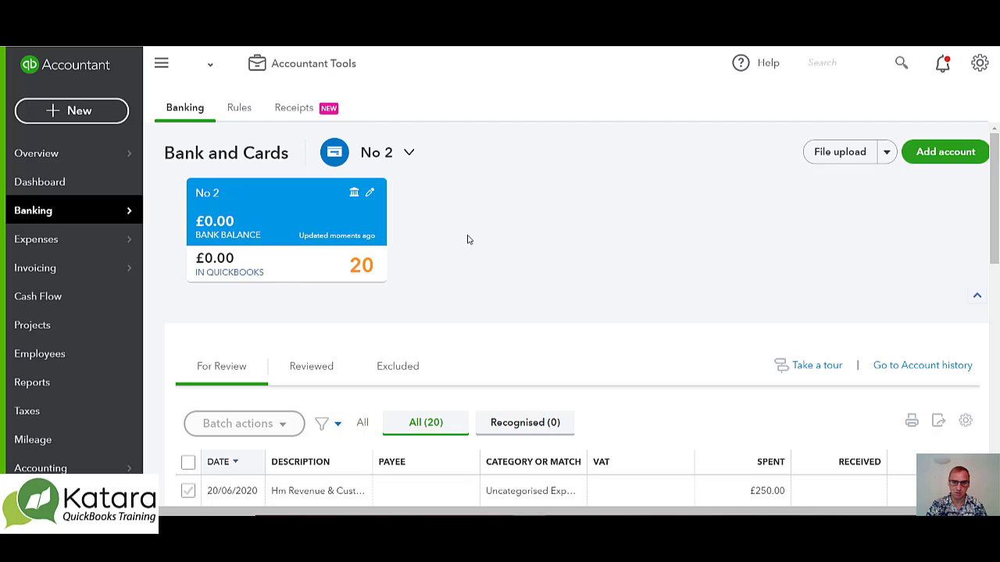
pyautogui.scroll(-4, 468, 239)
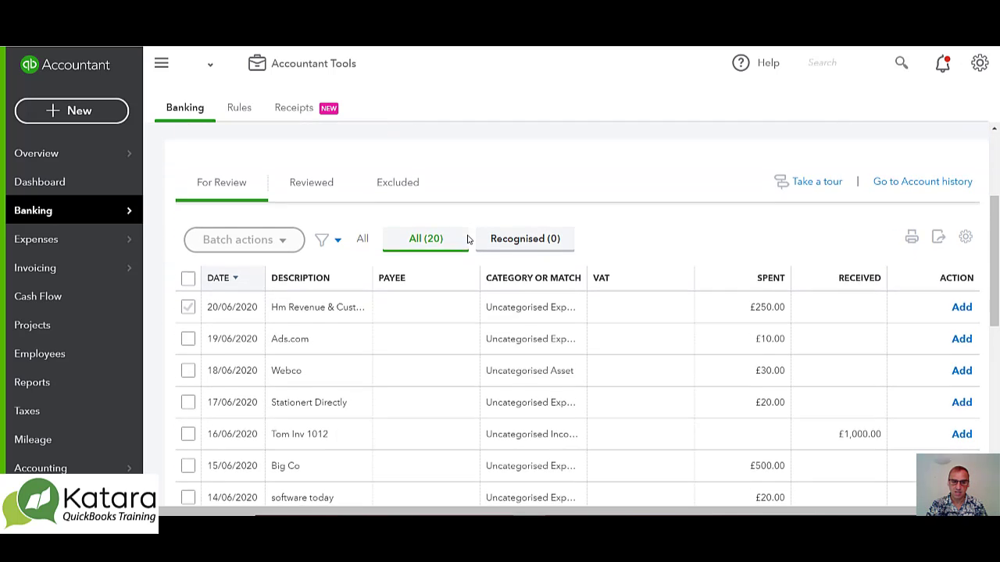
# Look through the imported transactions in the For Review list and sort them by date with the oldest first
pyautogui.scroll(2, 467, 238)
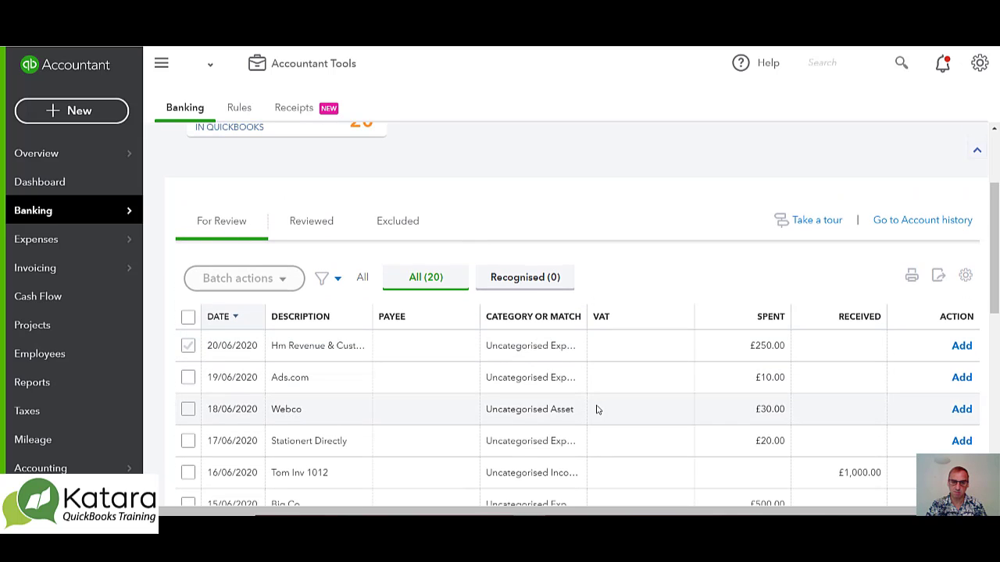
pyautogui.scroll(-1, 598, 410)
pyautogui.scroll(-5, 597, 409)
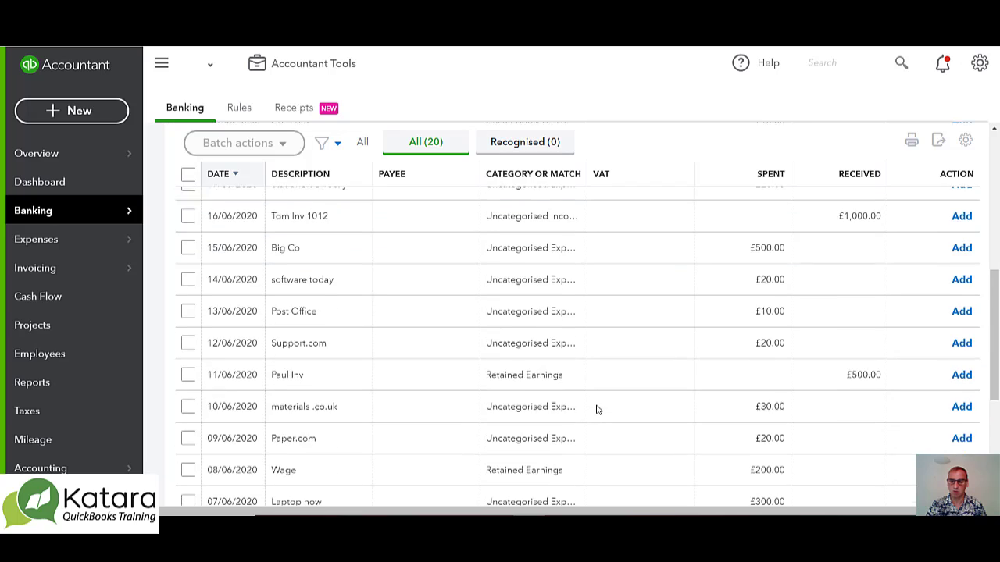
pyautogui.scroll(-3, 597, 410)
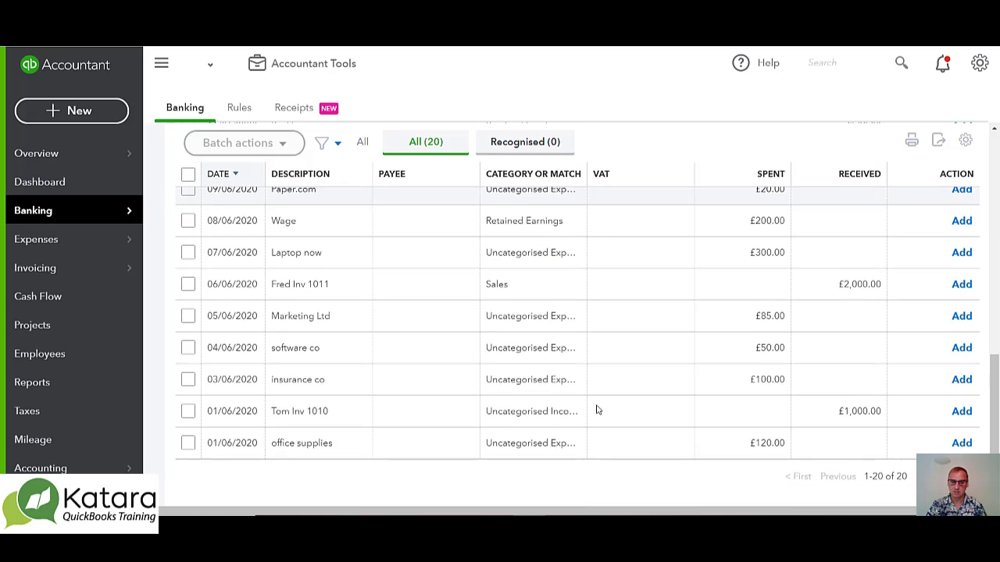
pyautogui.scroll(2, 597, 409)
pyautogui.scroll(6, 597, 409)
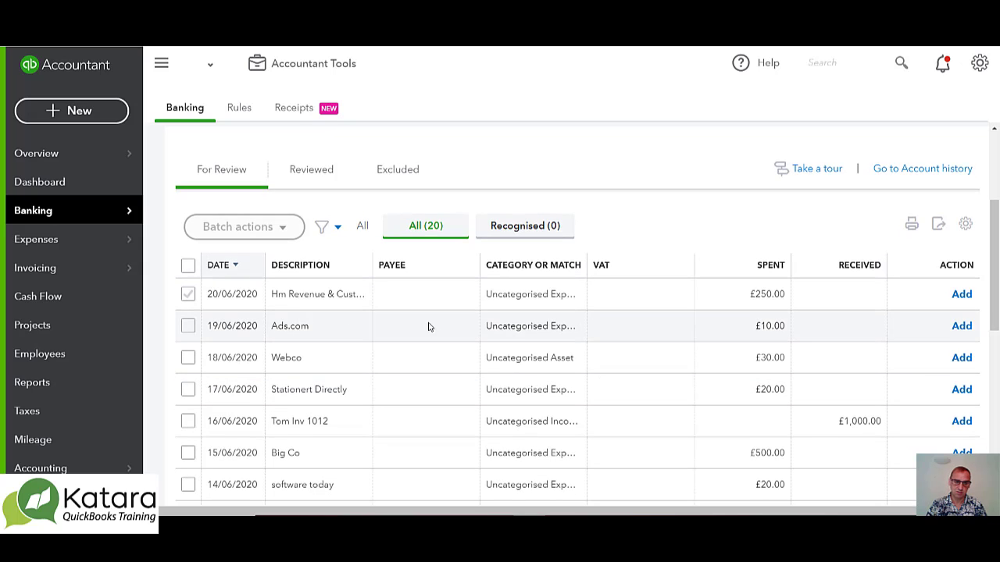
pyautogui.click(239, 265)
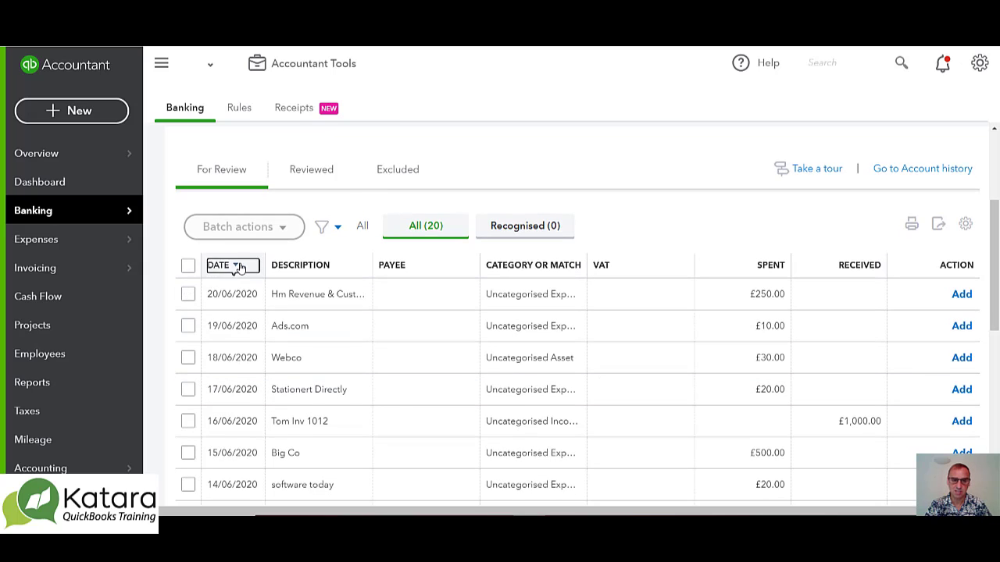
pyautogui.scroll(-5, 268, 435)
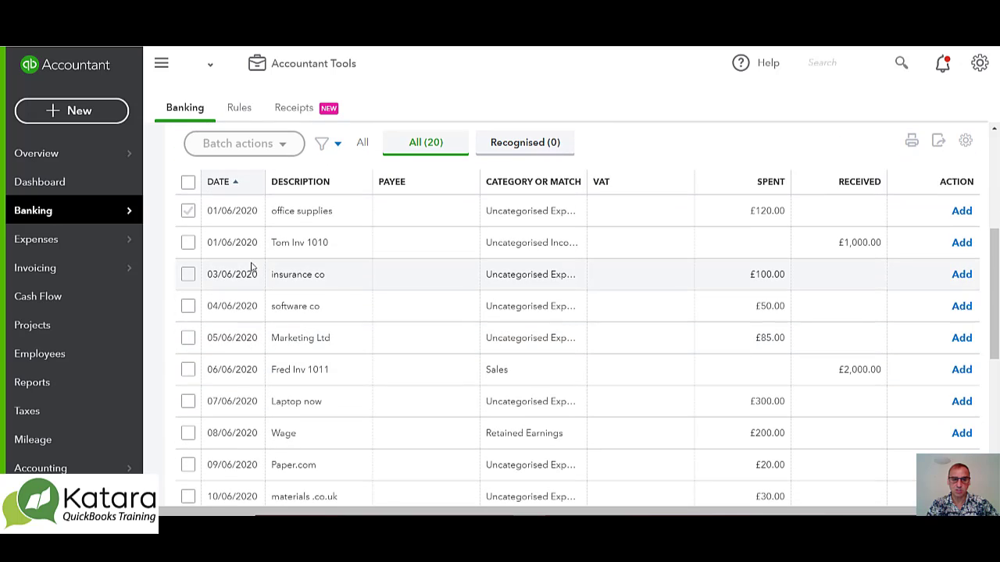